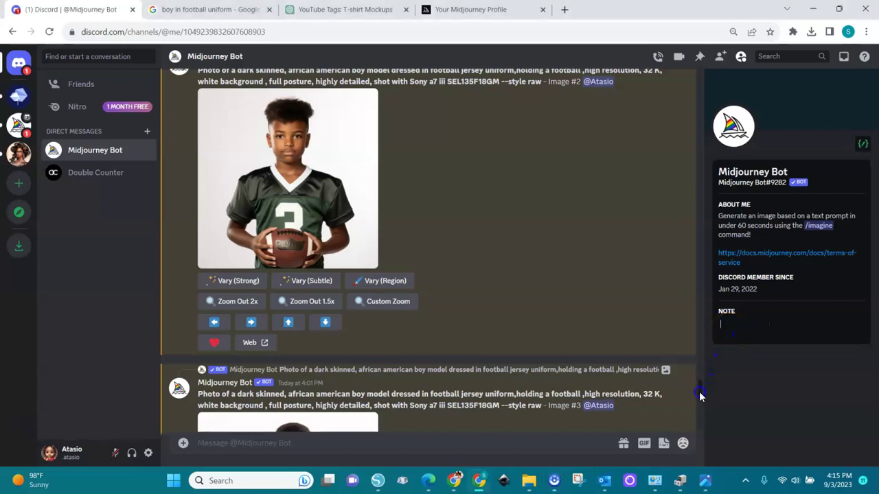
Step: Scroll up the Midjourney Bot chat to the upscaled Image #1 of the boy in the green jersey
scroll(700, 396, "up", 5)
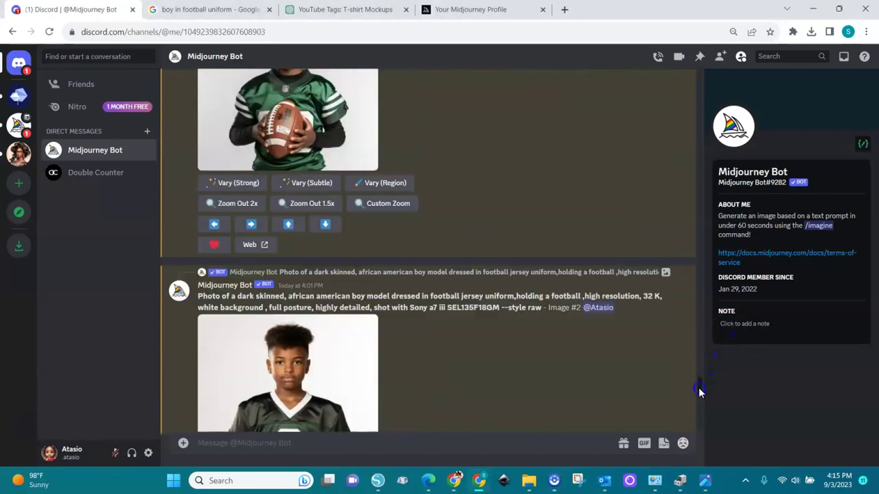
scroll(699, 390, "up", 3)
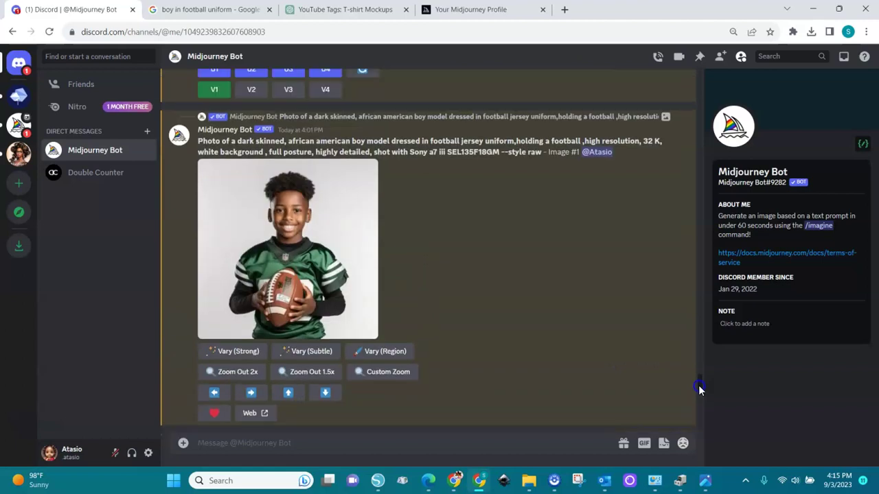
scroll(700, 388, "down", 2)
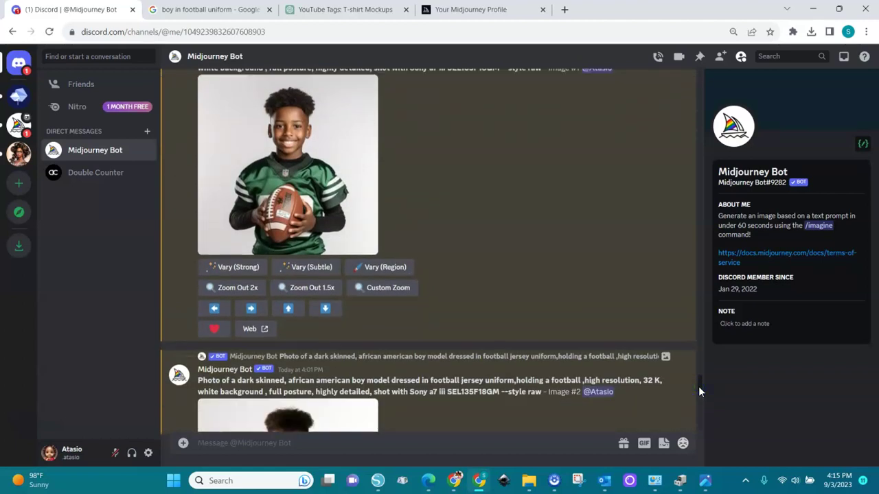
scroll(700, 388, "up", 2)
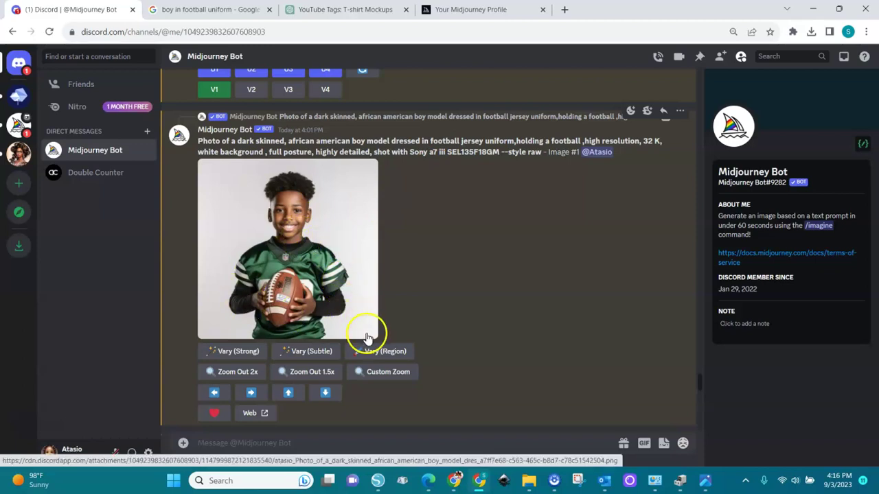
Step: Start a Vary (Region) edit and mark the left, right and bottom of the green jersey
left_click(372, 357)
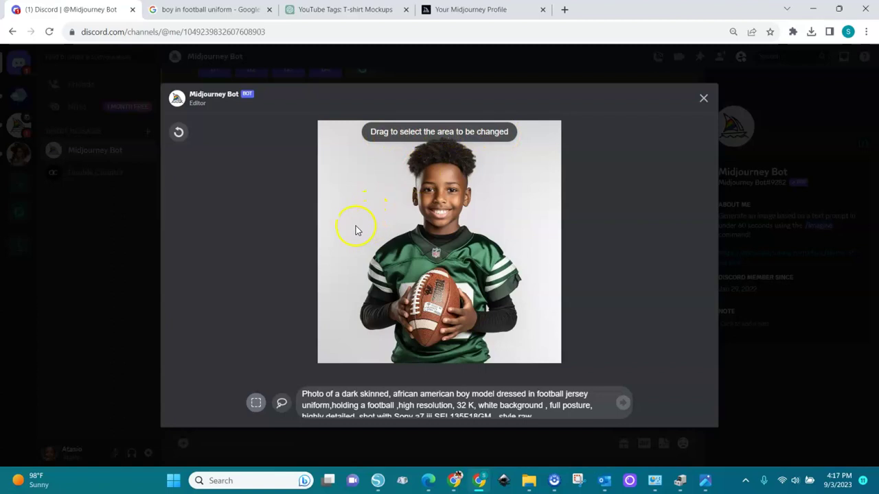
left_click_drag(354, 226, 441, 290)
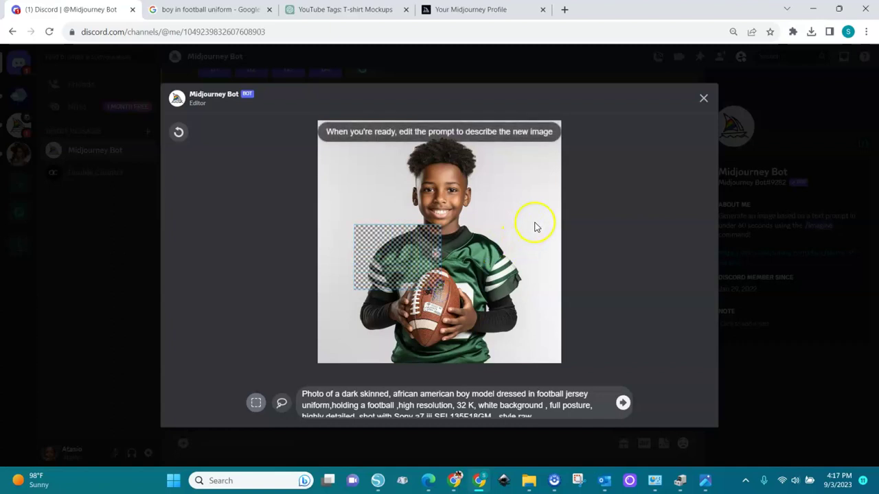
left_click_drag(537, 219, 442, 292)
left_click_drag(499, 335, 382, 365)
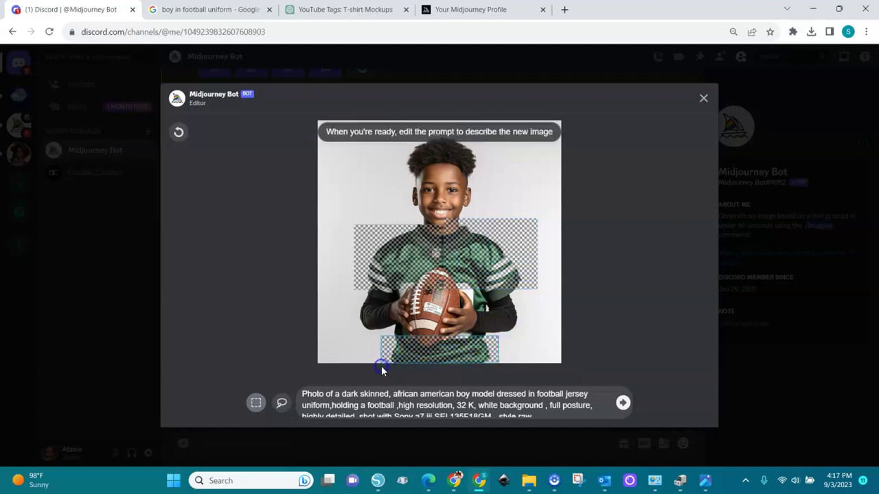
left_click(354, 394)
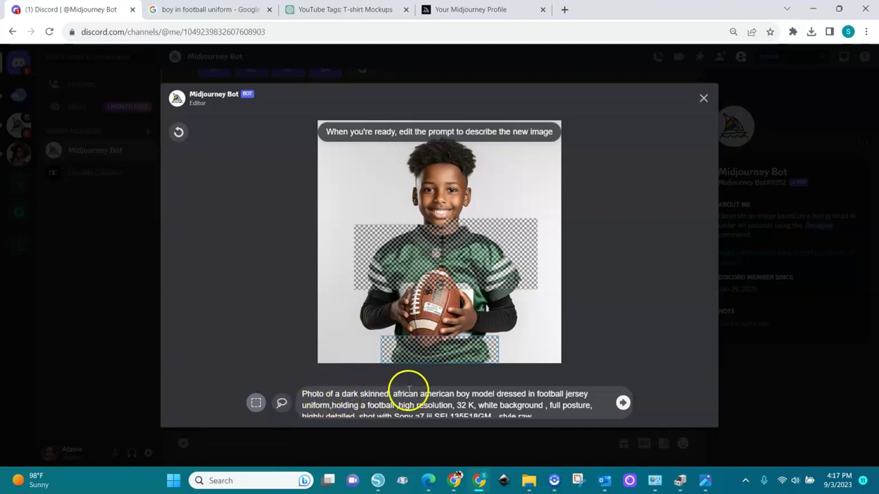
Step: Insert 'red' before 'football' in the prompt and add the area beside the football
left_click(534, 394)
type("red")
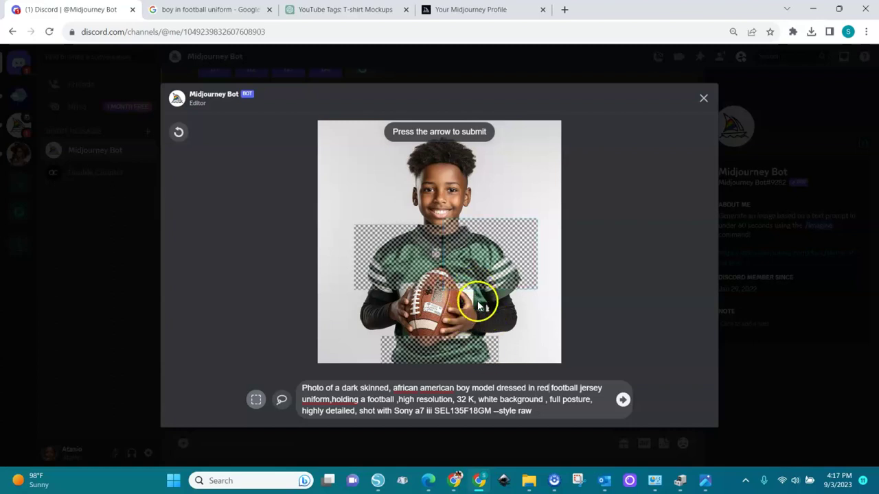
left_click_drag(496, 284, 465, 313)
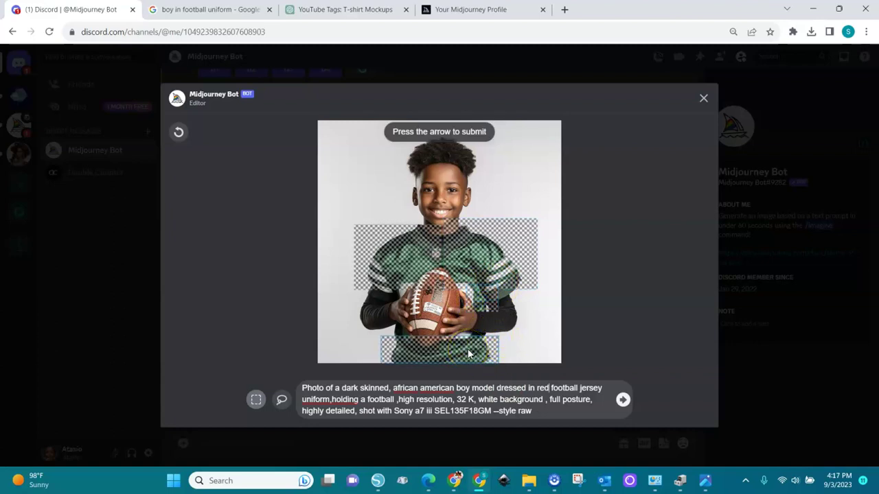
Step: Submit the red football jersey edit and look over the resulting four-variation grid
left_click(623, 402)
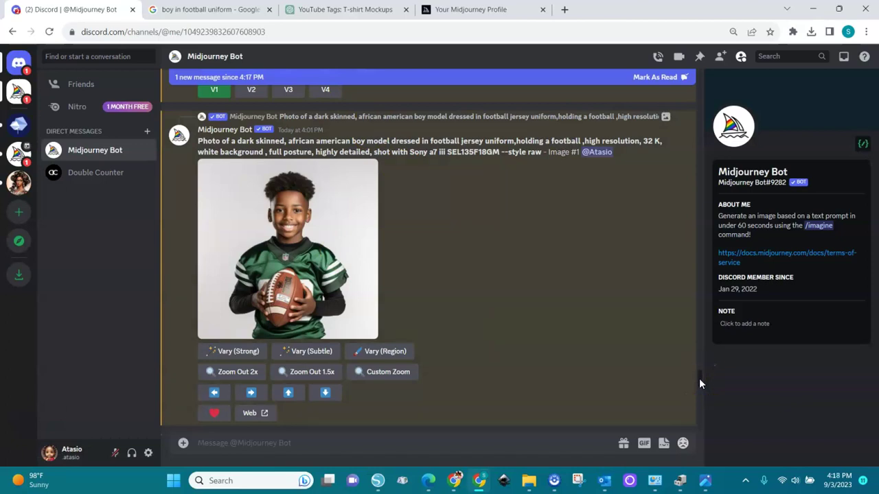
left_click_drag(699, 378, 696, 418)
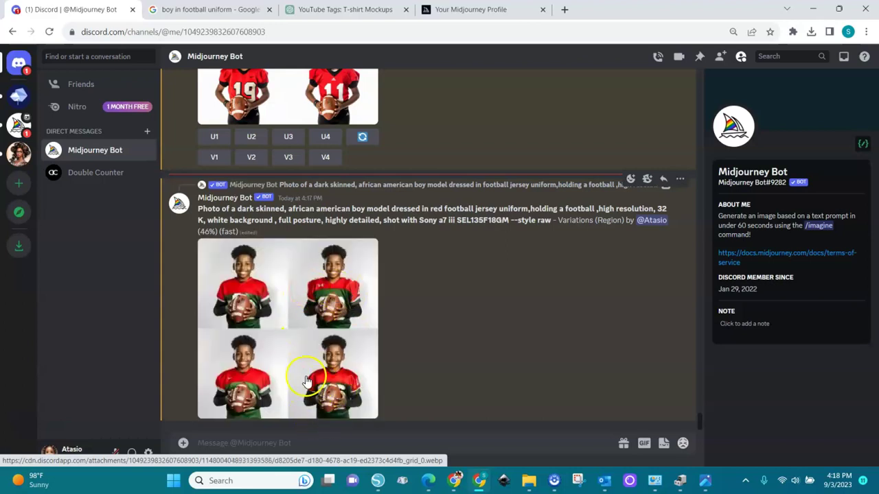
left_click(276, 276)
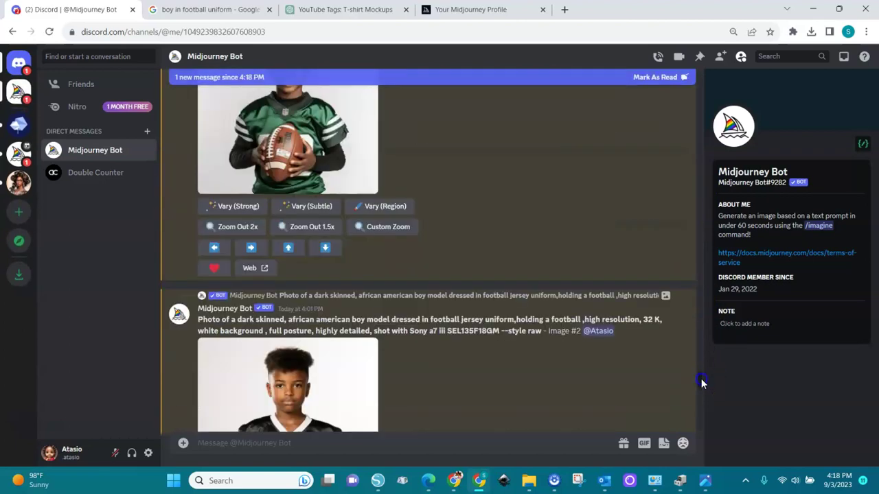
scroll(700, 370, "up", 5)
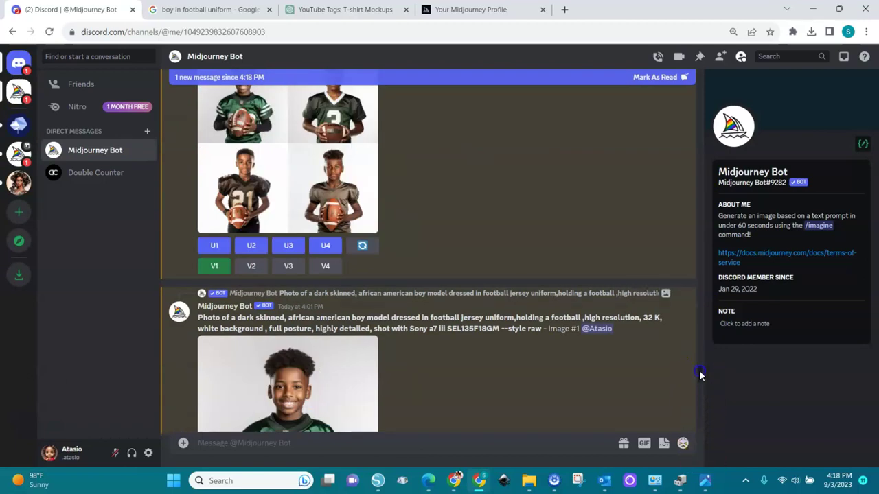
scroll(700, 374, "down", 2)
scroll(700, 376, "down", 1)
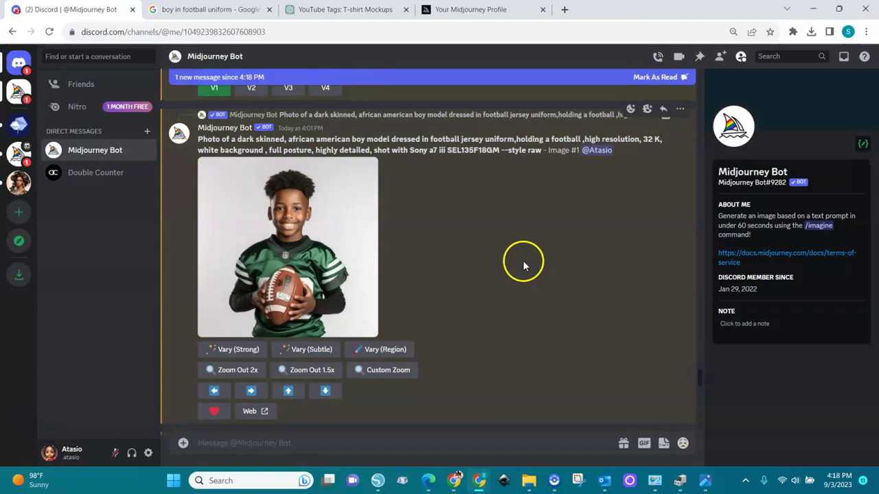
Step: Start another Vary (Region) edit marking the jersey and football, then discard it
left_click(379, 348)
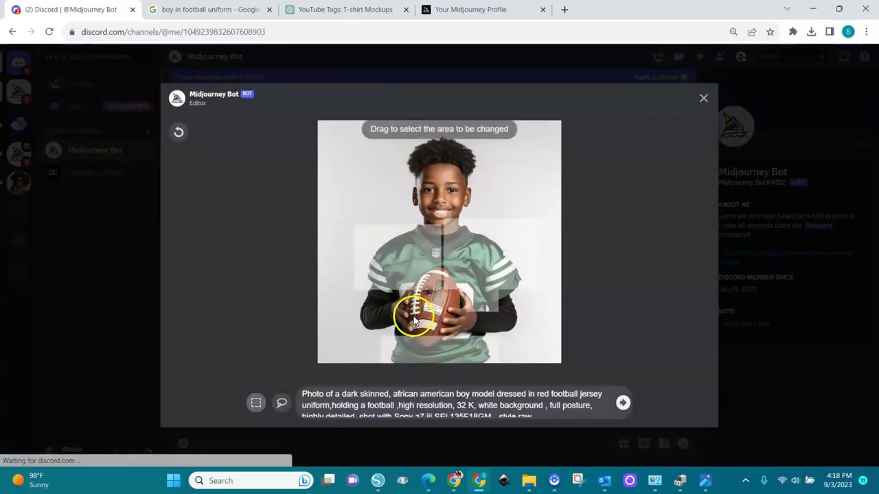
mouse_move(412, 313)
left_mouse_down()
mouse_move(403, 275)
mouse_move(456, 292)
mouse_move(455, 249)
mouse_move(466, 250)
left_mouse_up()
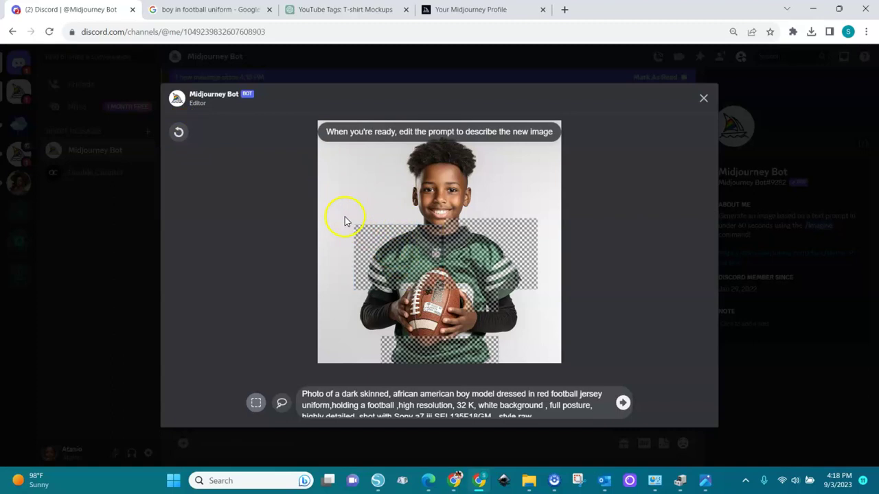
mouse_move(345, 212)
left_mouse_down()
mouse_move(519, 309)
mouse_move(539, 375)
left_mouse_up()
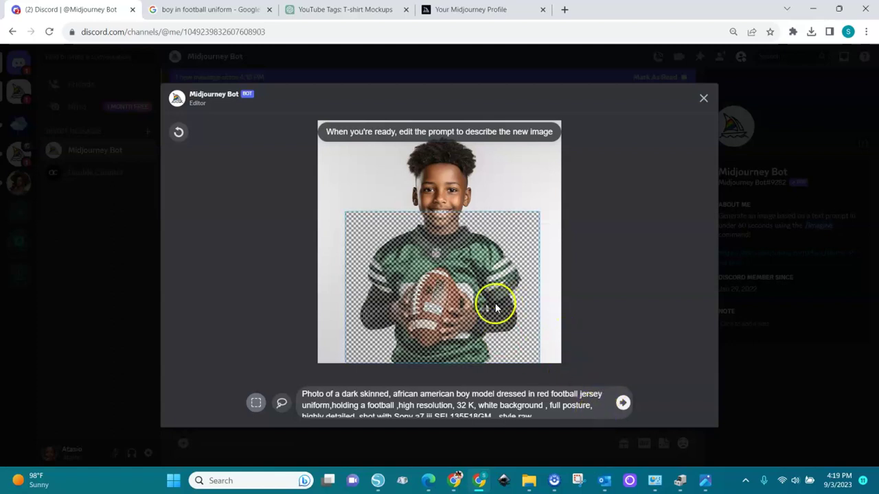
left_click(703, 97)
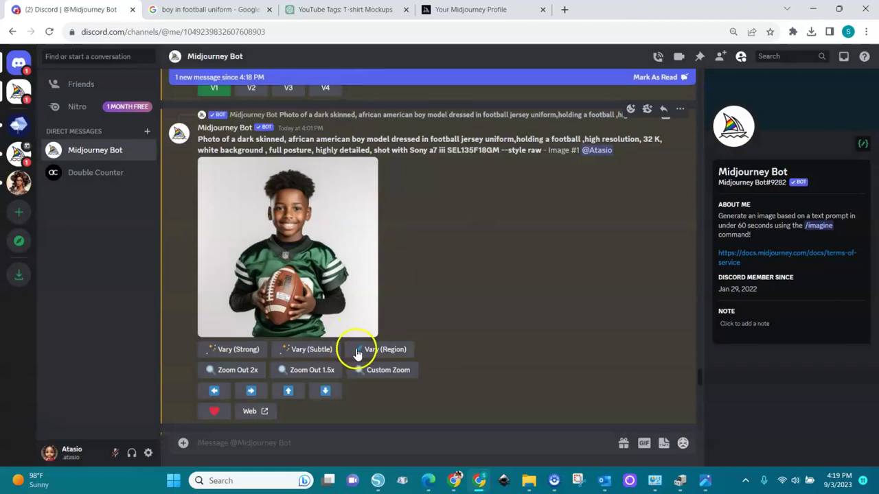
Step: Reselect the jersey from its top-left to the image's bottom edge and submit the red-jersey edit
left_click(357, 353)
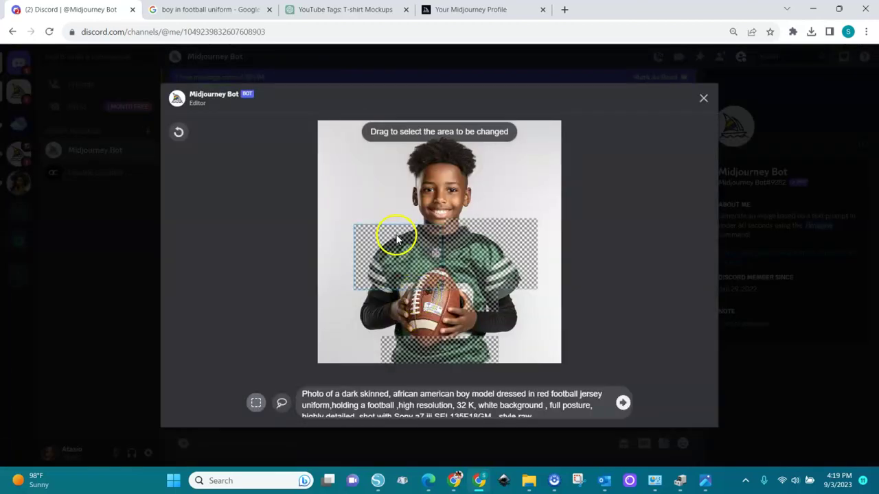
left_click(372, 225)
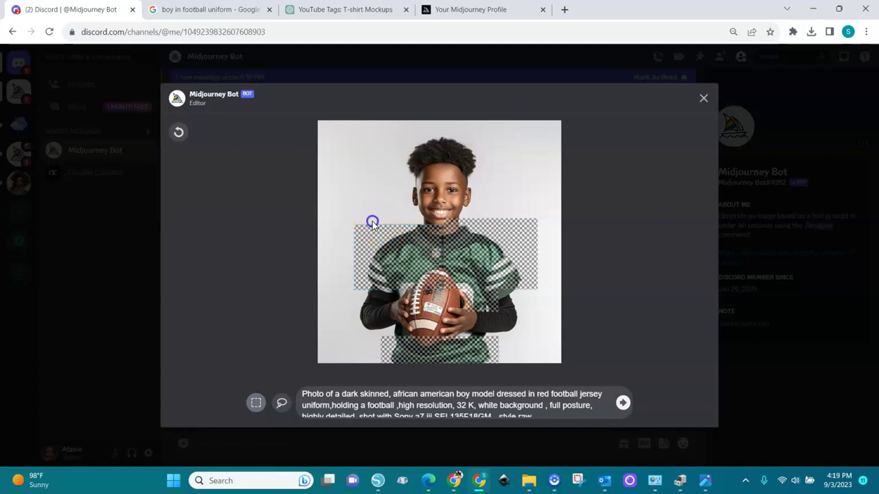
left_click_drag(372, 224, 518, 365)
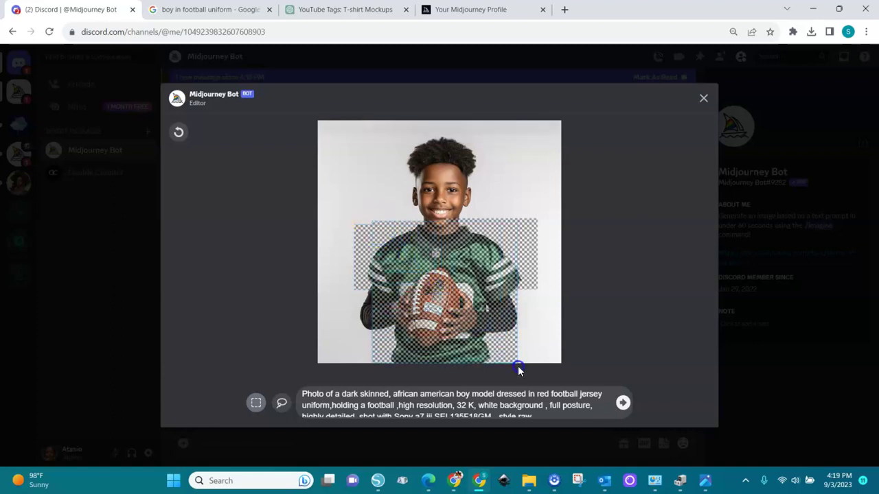
left_click(623, 404)
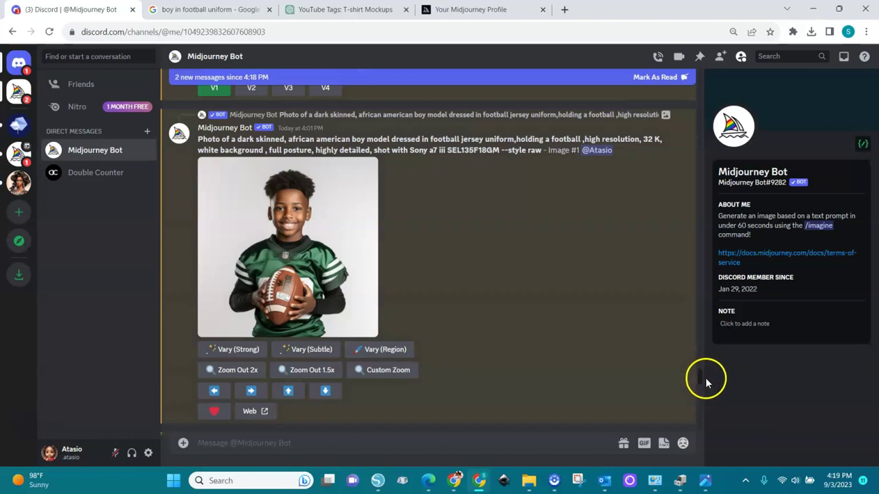
Step: Scroll down to the newest Variations (Region) grid of red-jersey boys, rendering at 78%
left_click_drag(701, 373, 696, 439)
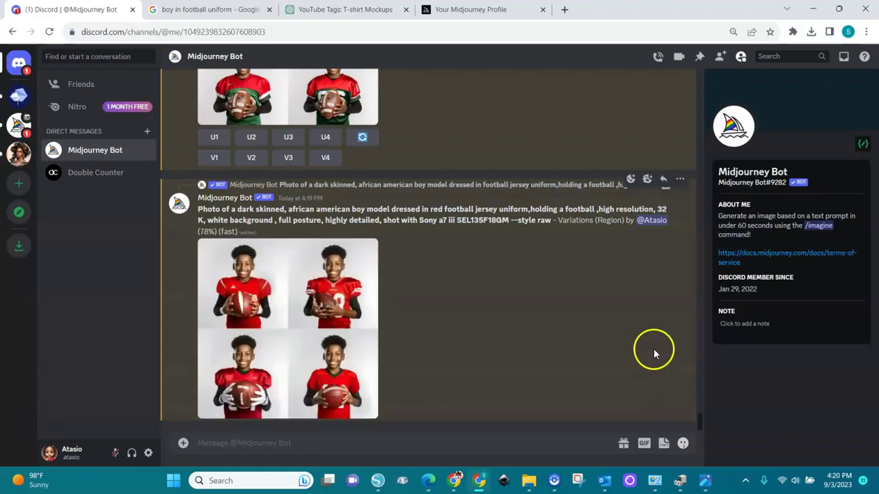
left_click(324, 357)
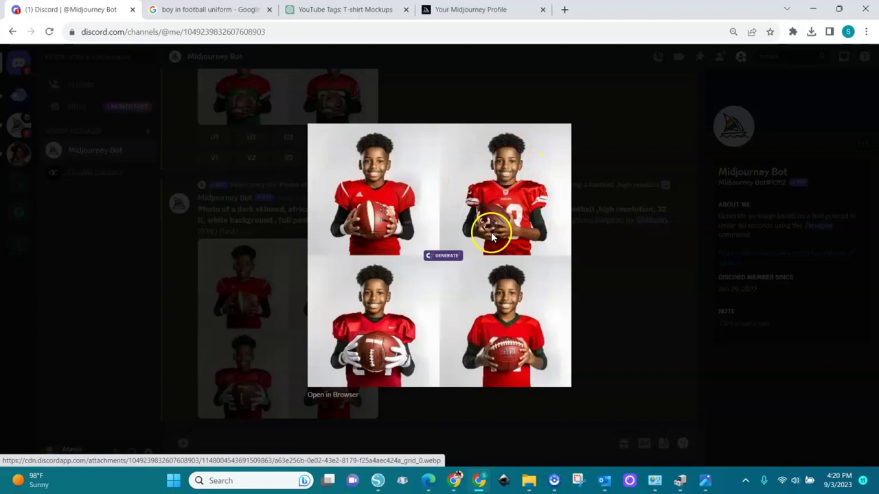
left_click(600, 299)
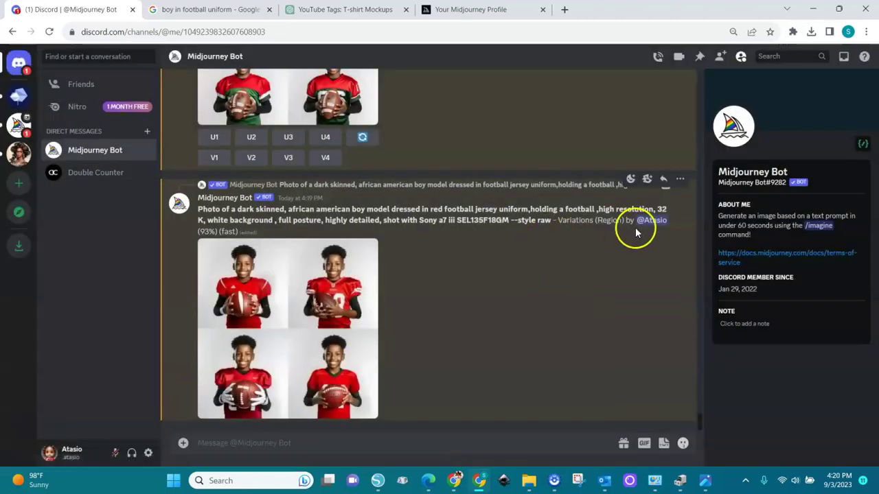
left_click(306, 265)
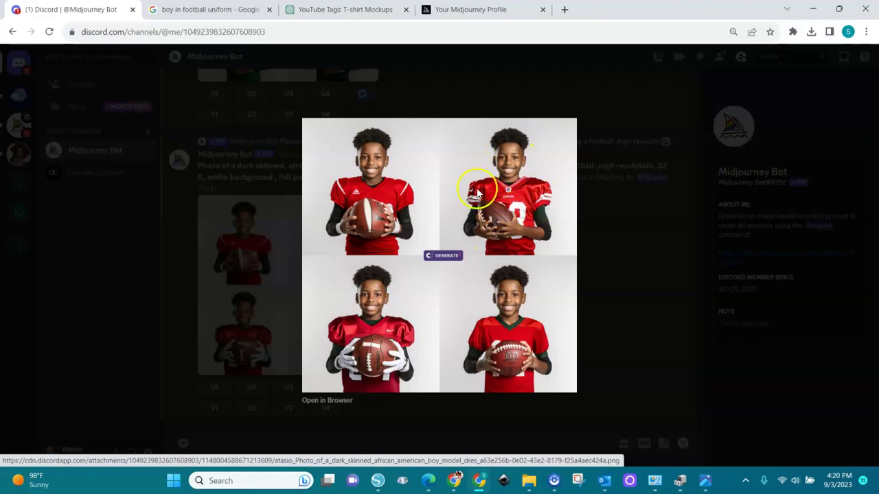
left_click(602, 261)
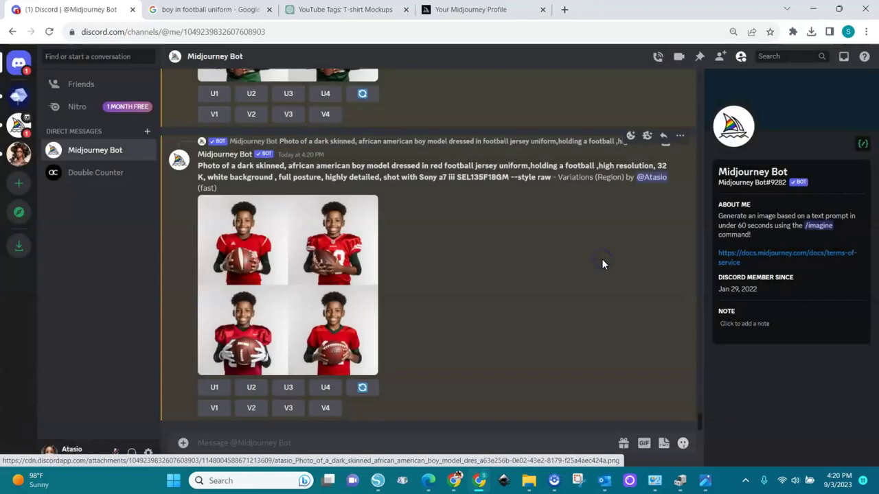